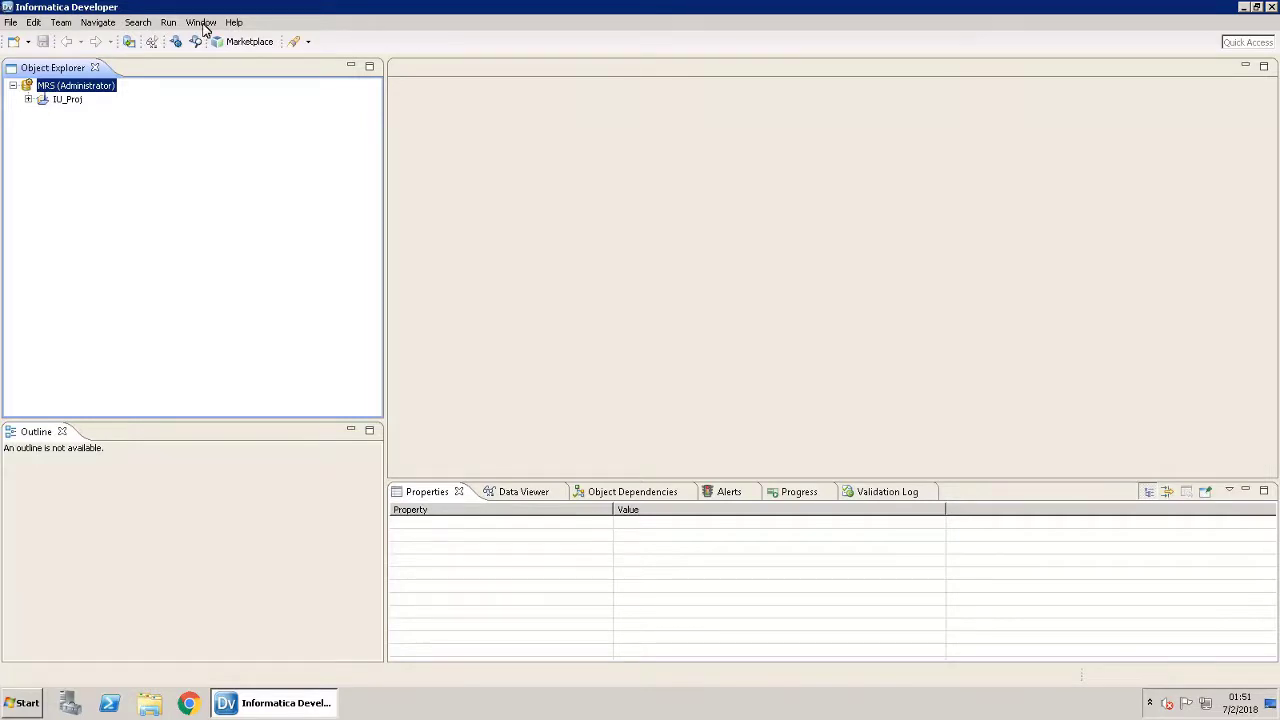
Step: Show the Connections page under the Informatica group in Preferences
{"action": "left_click", "coordinate": [202, 22]}
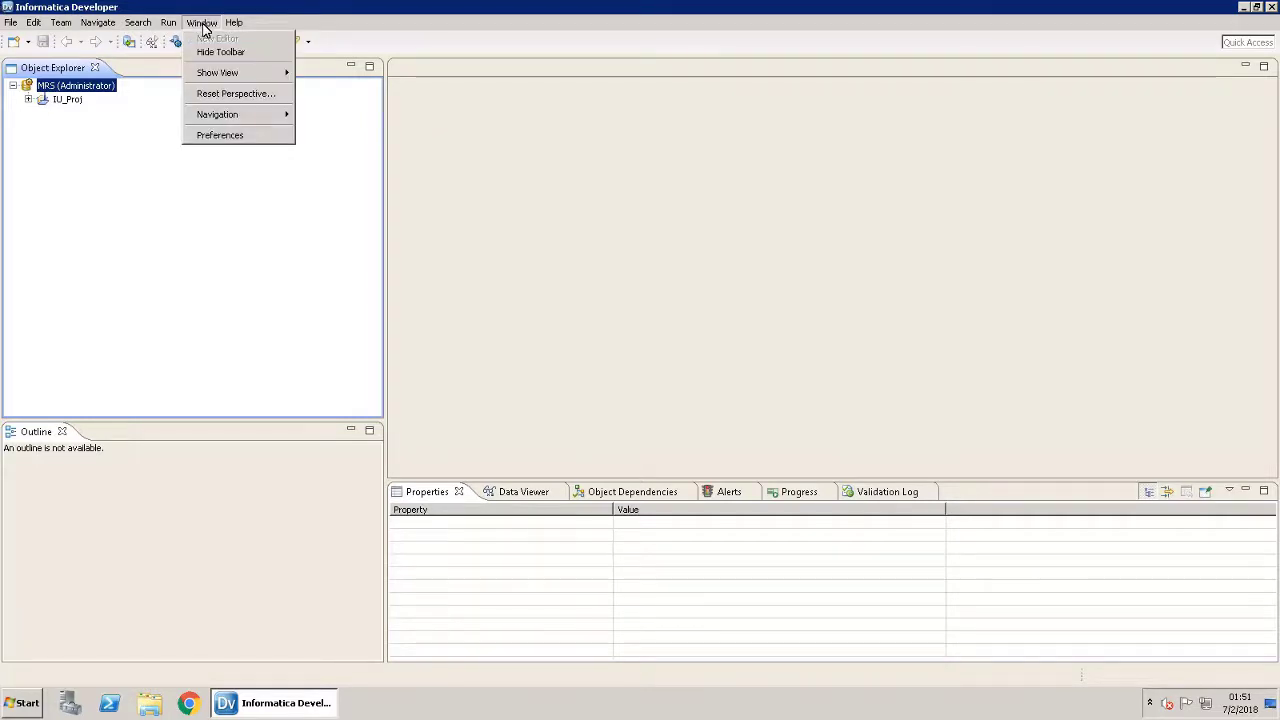
{"action": "left_click", "coordinate": [223, 138]}
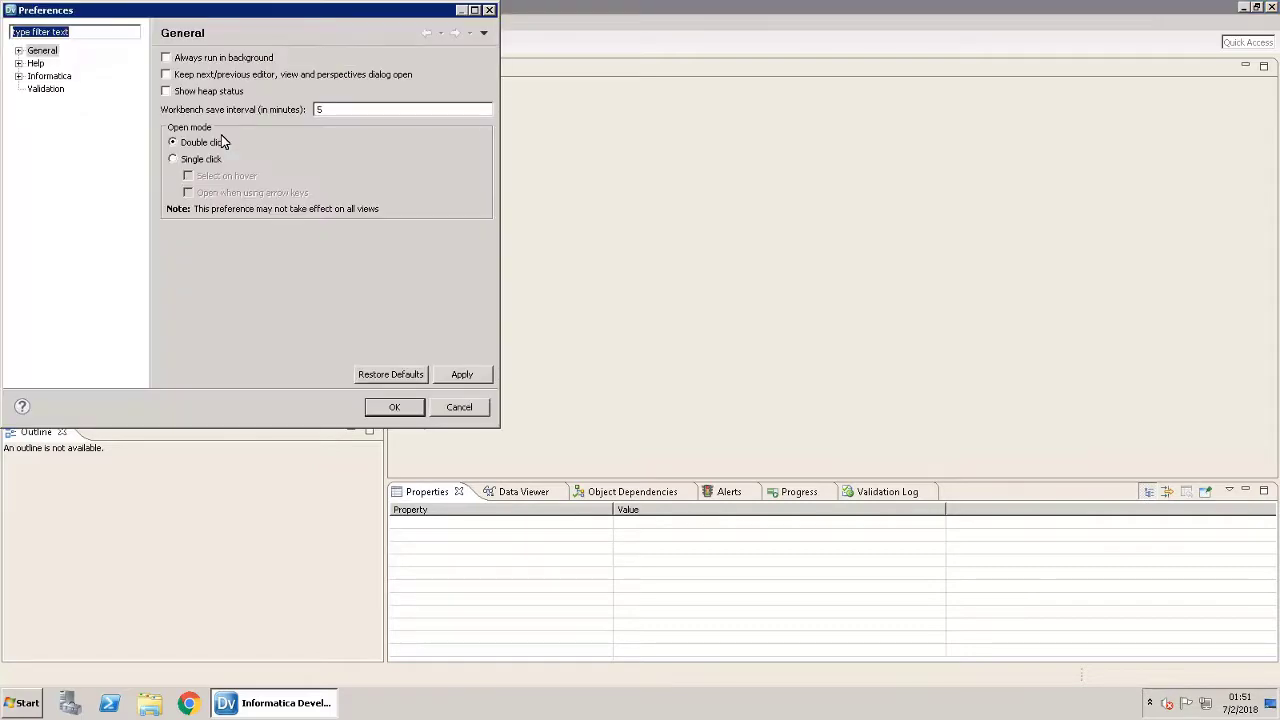
{"action": "left_click", "coordinate": [18, 76]}
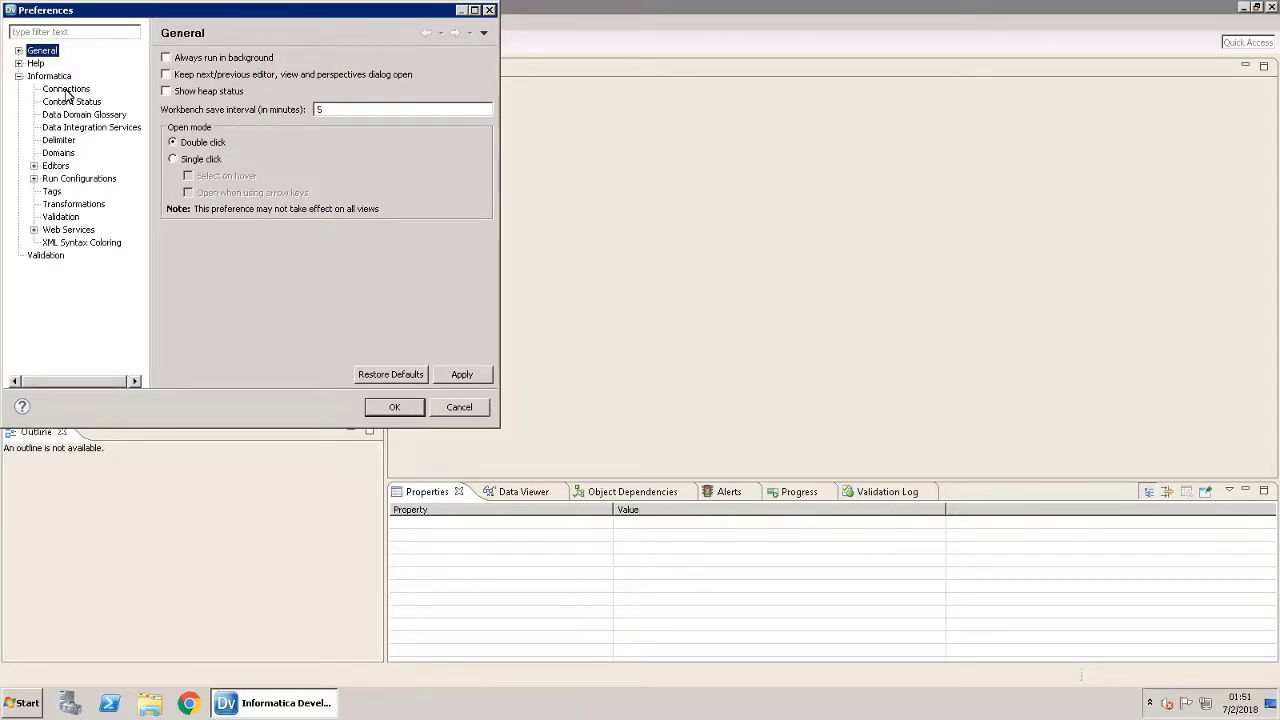
{"action": "left_click", "coordinate": [66, 89]}
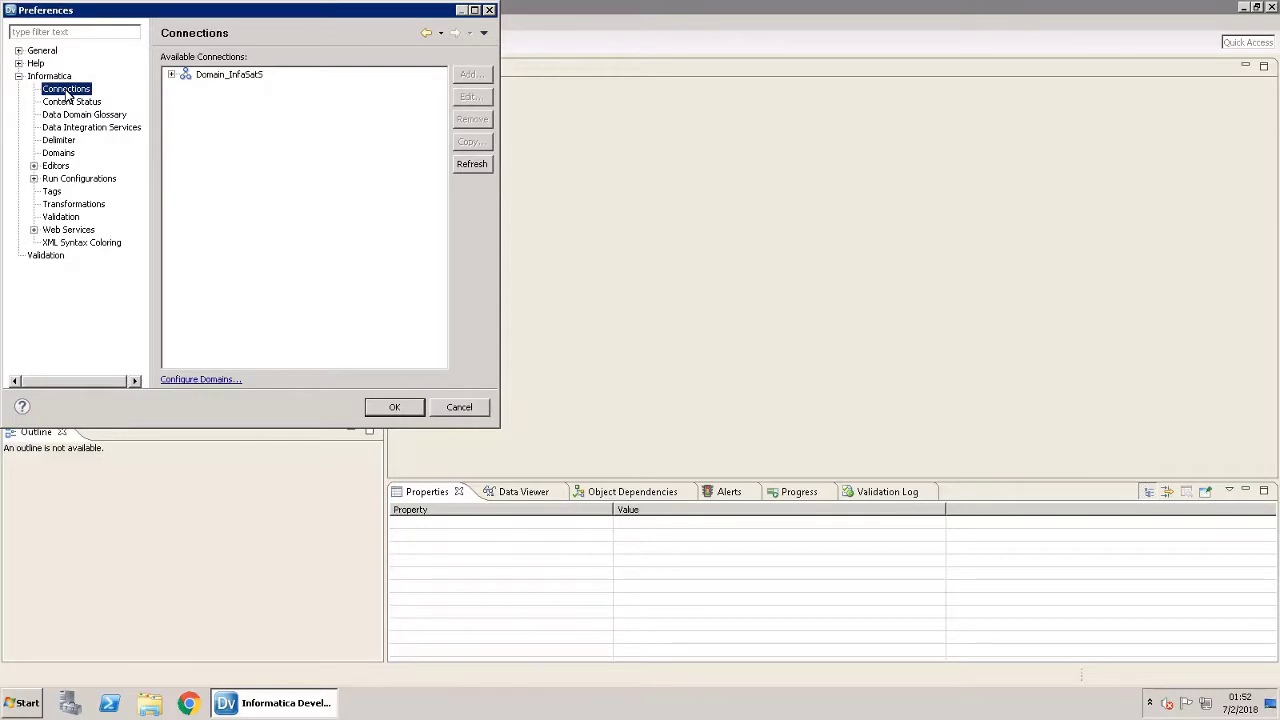
Step: Select the HADOOP_IU_Cluster connection under Domain > Cluster > Hadoop
{"action": "left_click", "coordinate": [171, 75]}
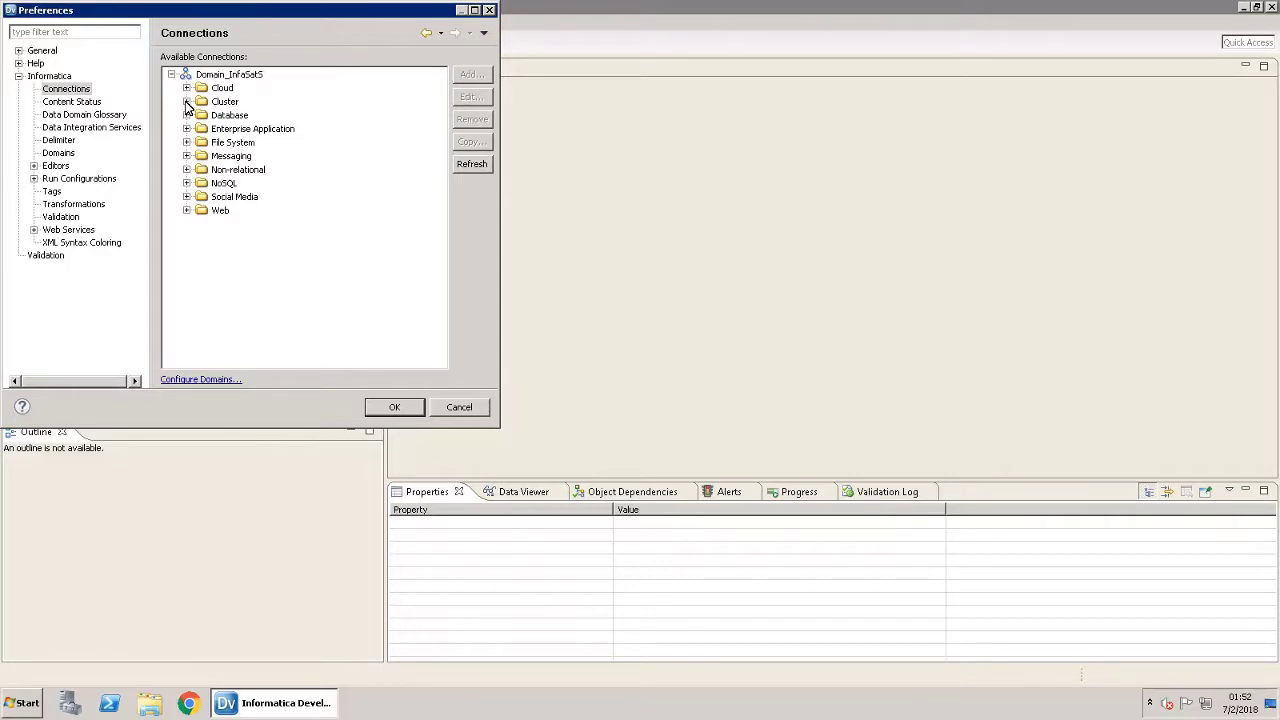
{"action": "left_click", "coordinate": [187, 102]}
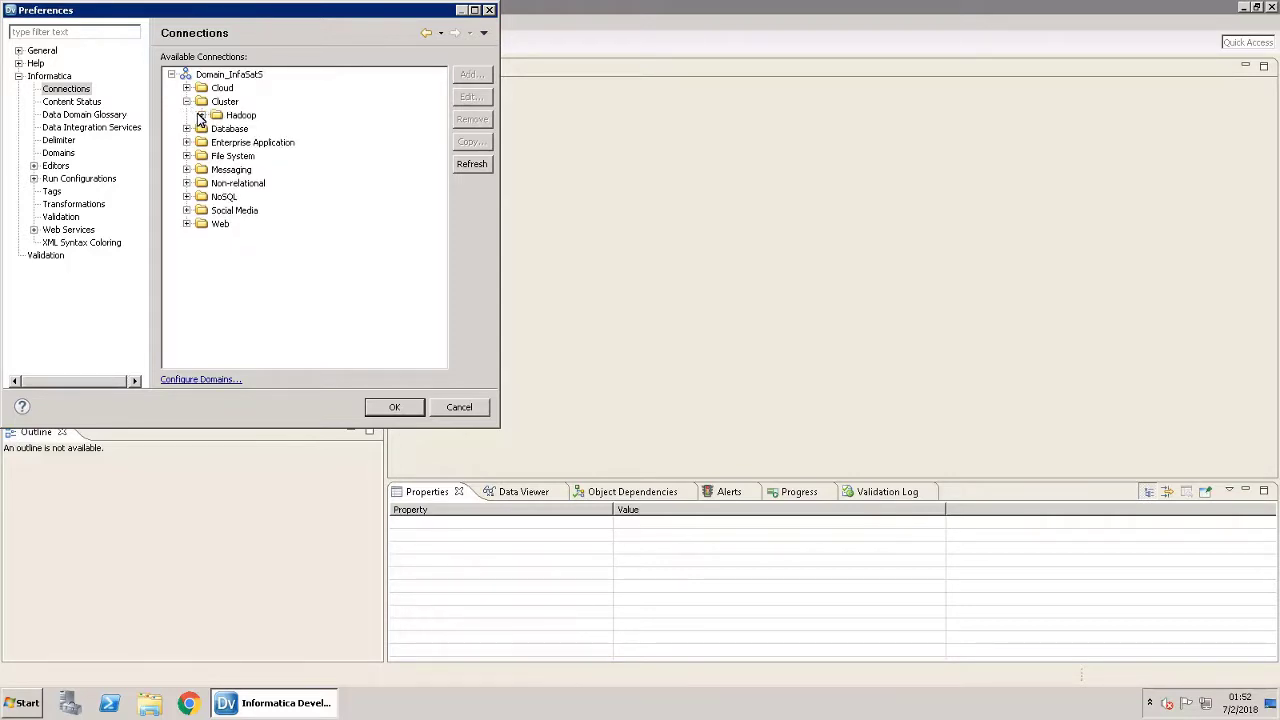
{"action": "left_click", "coordinate": [202, 116]}
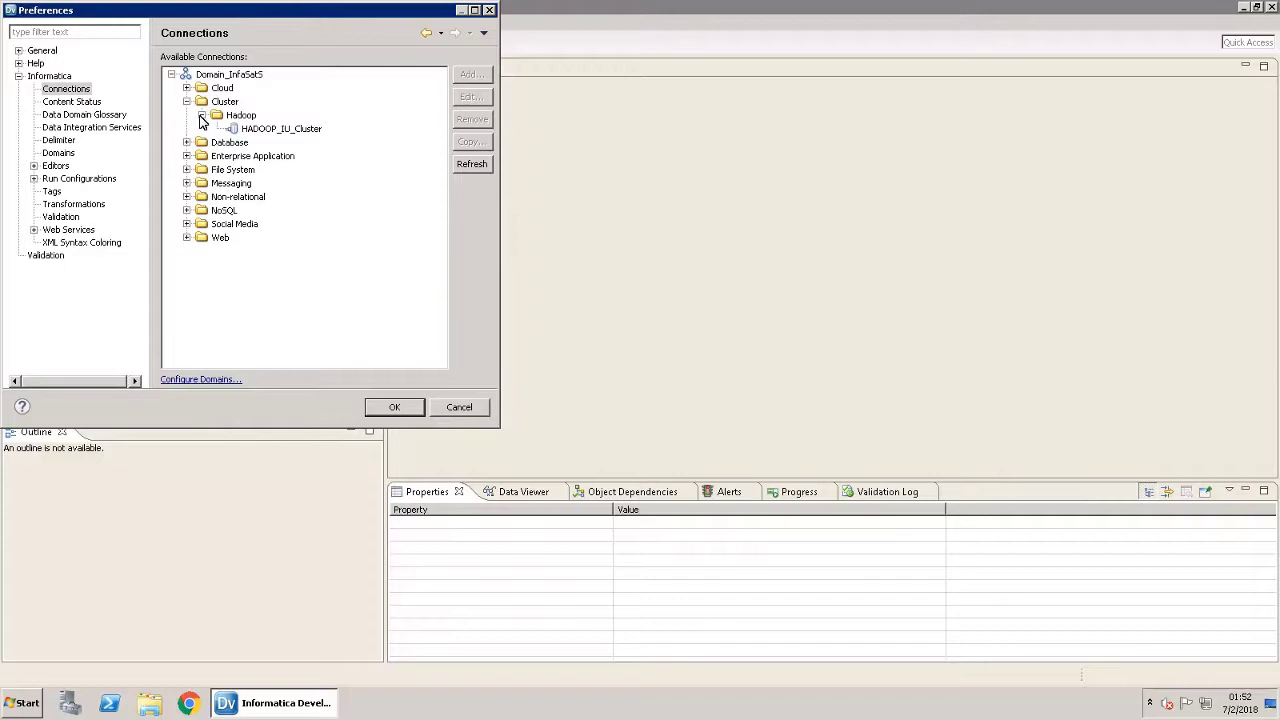
{"action": "left_click", "coordinate": [256, 132]}
Step: Edit HADOOP_IU_Cluster with staging directory /tmp/spark_infauser and spark.executor.cores=6, then confirm
{"action": "left_click", "coordinate": [470, 97]}
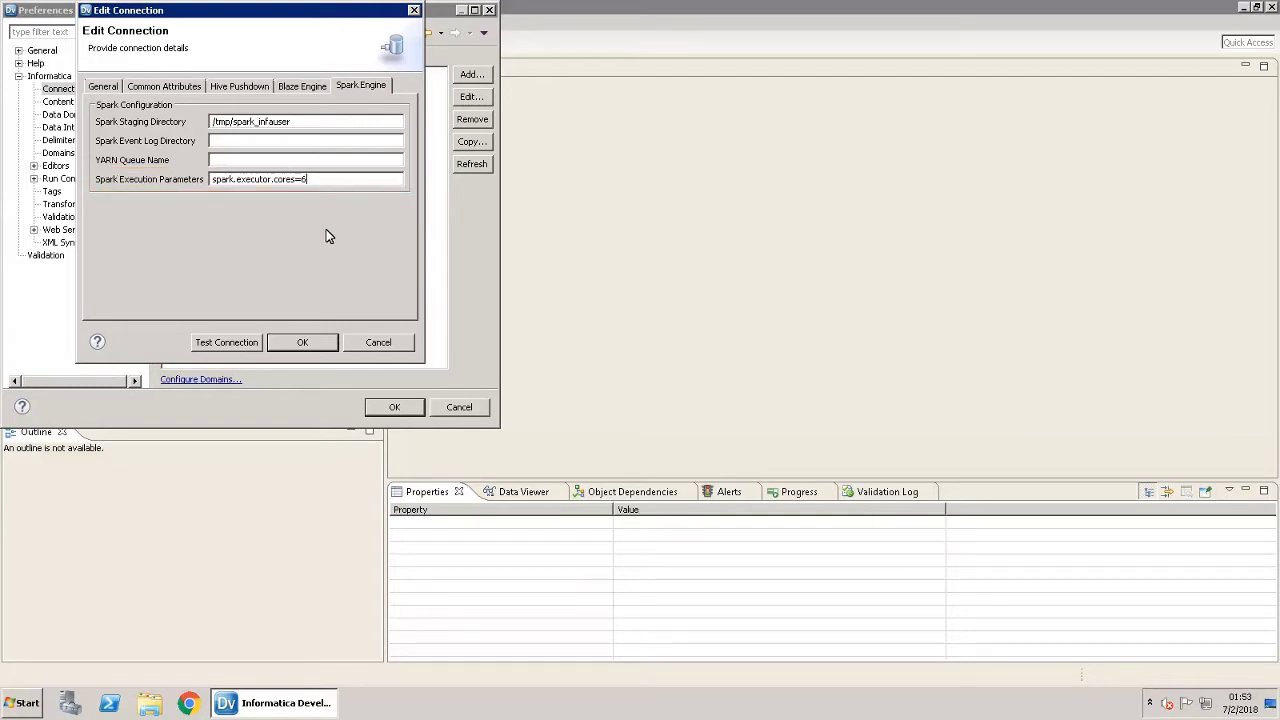
{"action": "left_click", "coordinate": [302, 343]}
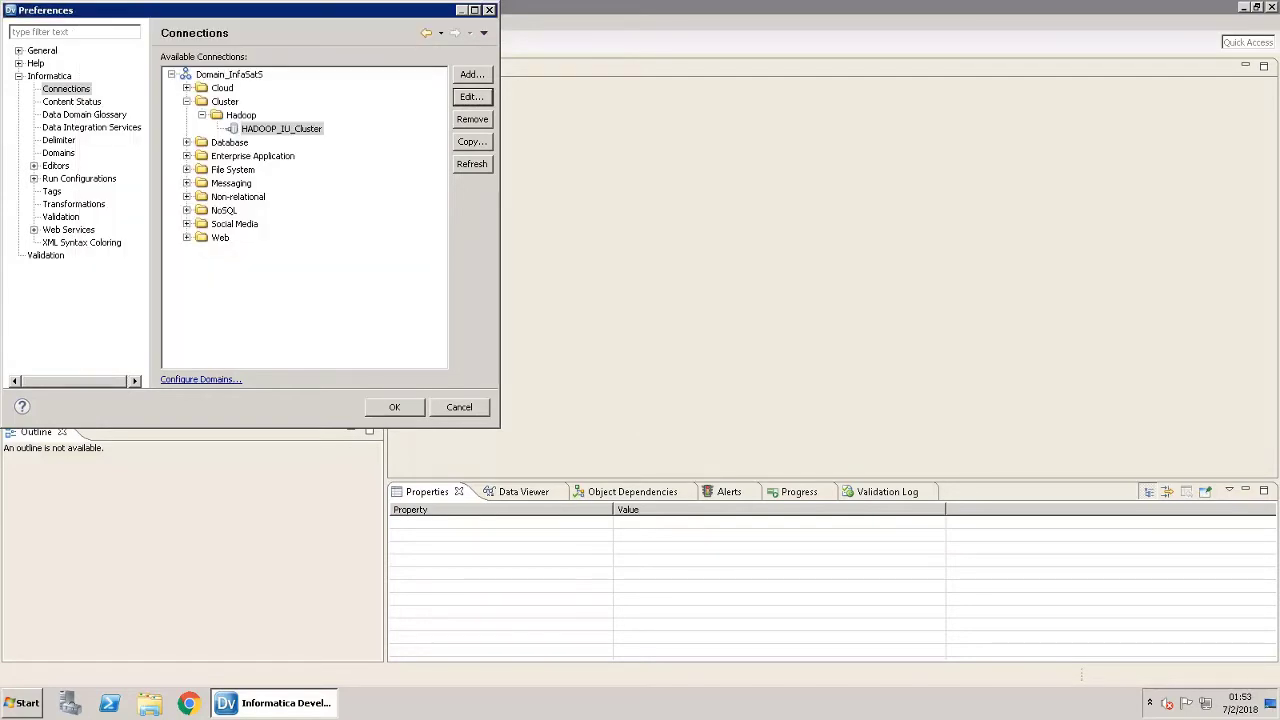